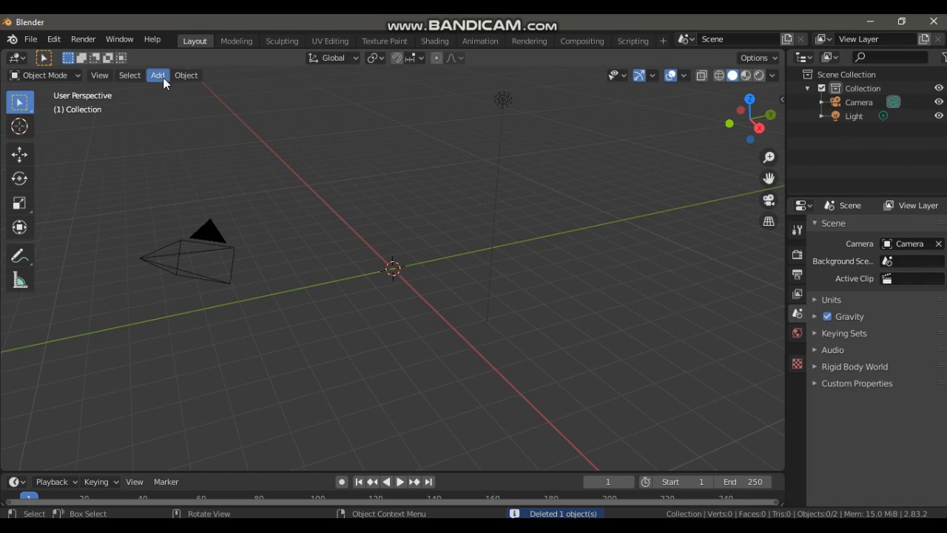
Step: Add a mesh plane at the centre of the scene
{"action": "left_click", "coordinate": [160, 76]}
{"action": "mouse_move", "coordinate": [171, 91]}
{"action": "left_click", "coordinate": [285, 92]}
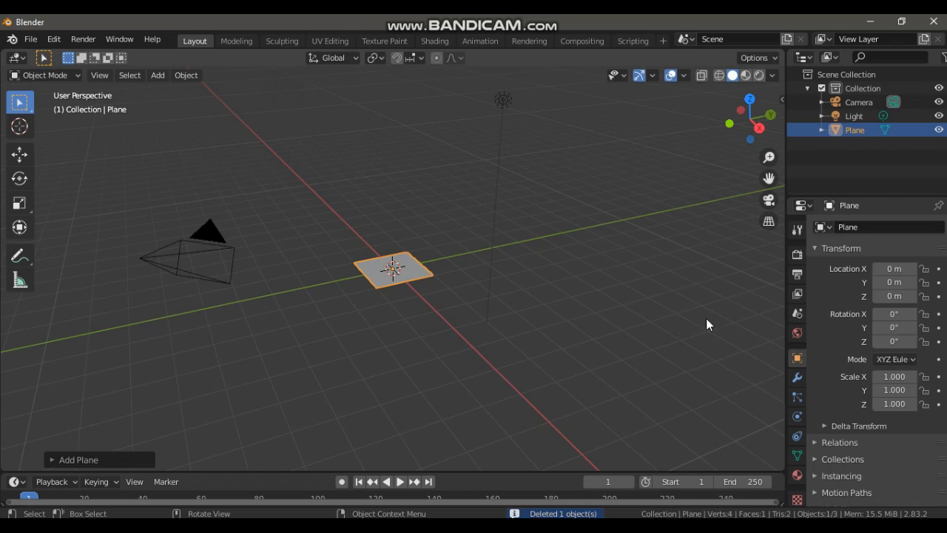
Step: Round the plane's outline with a Catmull-Clark Subdivision Surface modifier and apply the modifier
{"action": "left_click", "coordinate": [797, 379]}
{"action": "left_click", "coordinate": [848, 228]}
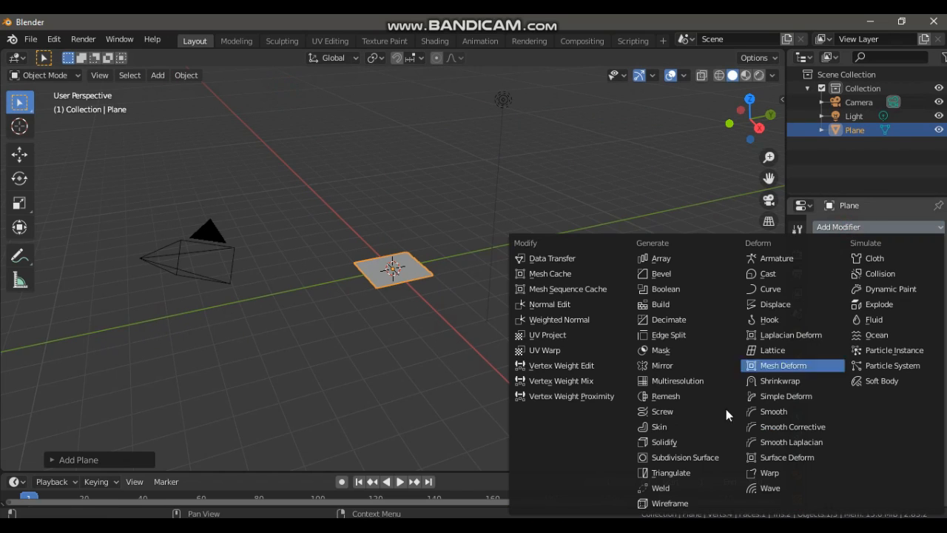
{"action": "left_click", "coordinate": [715, 455]}
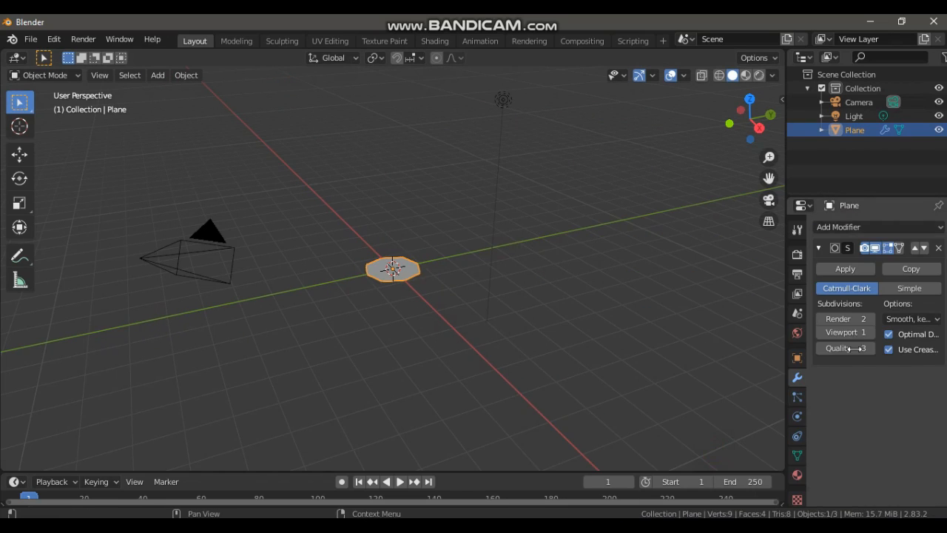
{"action": "left_click", "coordinate": [845, 270]}
Step: Scale the rounded plane up into a larger disc and deselect it
{"action": "scroll", "coordinate": [392, 250], "scroll_direction": "up", "scroll_amount": 5}
{"action": "key", "text": "s"}
{"action": "left_click", "coordinate": [422, 237]}
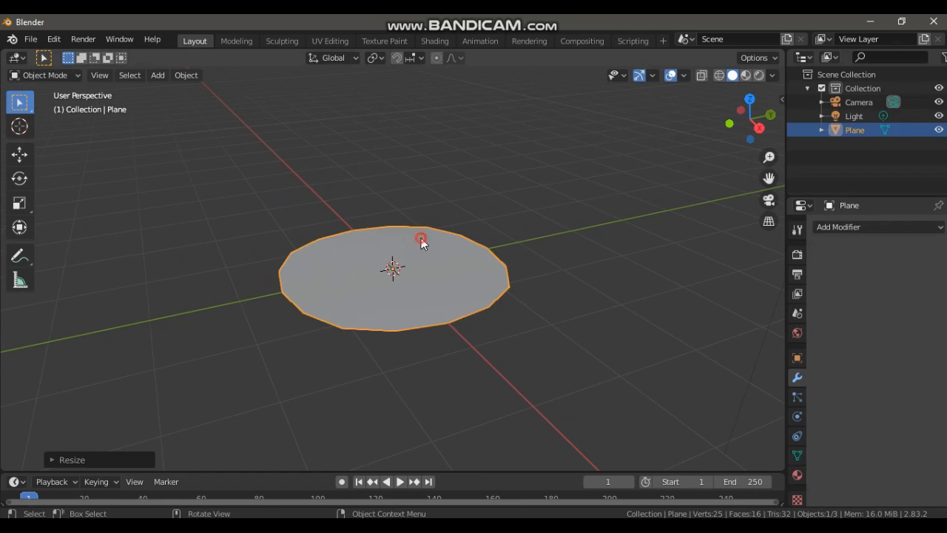
{"action": "left_click", "coordinate": [473, 162]}
{"action": "scroll", "coordinate": [463, 165], "scroll_direction": "down", "scroll_amount": 2}
Step: Try to apply the Quick Smoke effect with no object selected
{"action": "left_click", "coordinate": [186, 75]}
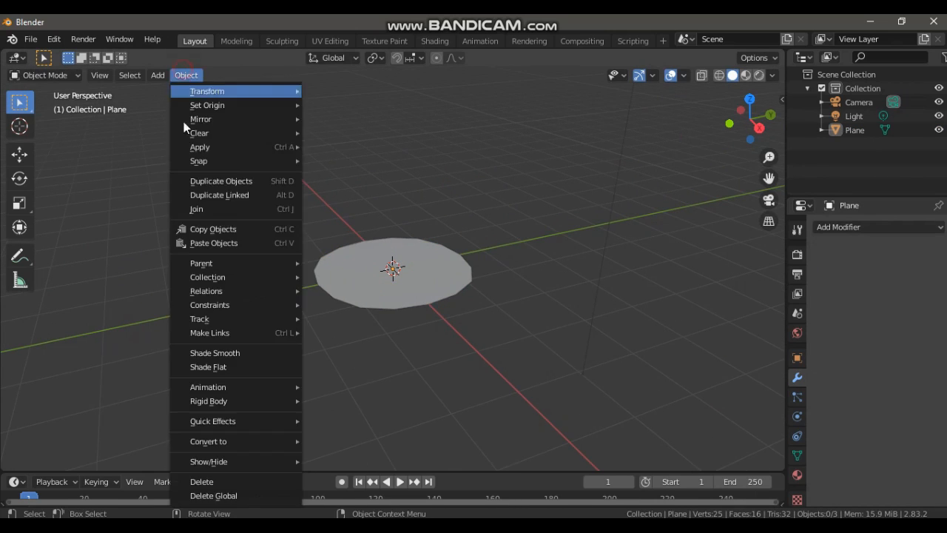
{"action": "mouse_move", "coordinate": [213, 423]}
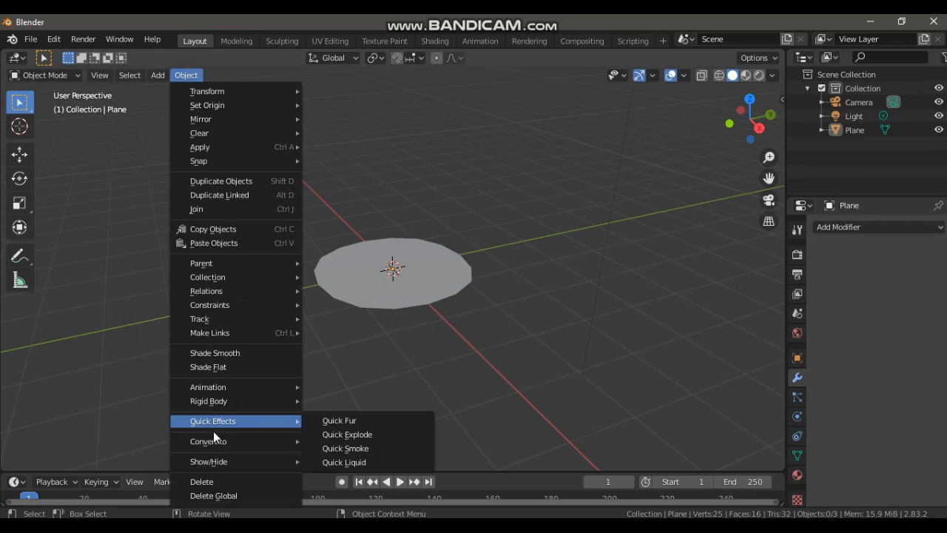
{"action": "left_click", "coordinate": [357, 448]}
Step: Select the disc and apply the Quick Smoke effect to it
{"action": "middle_click_drag", "start_coordinate": [421, 286], "coordinate": [396, 282]}
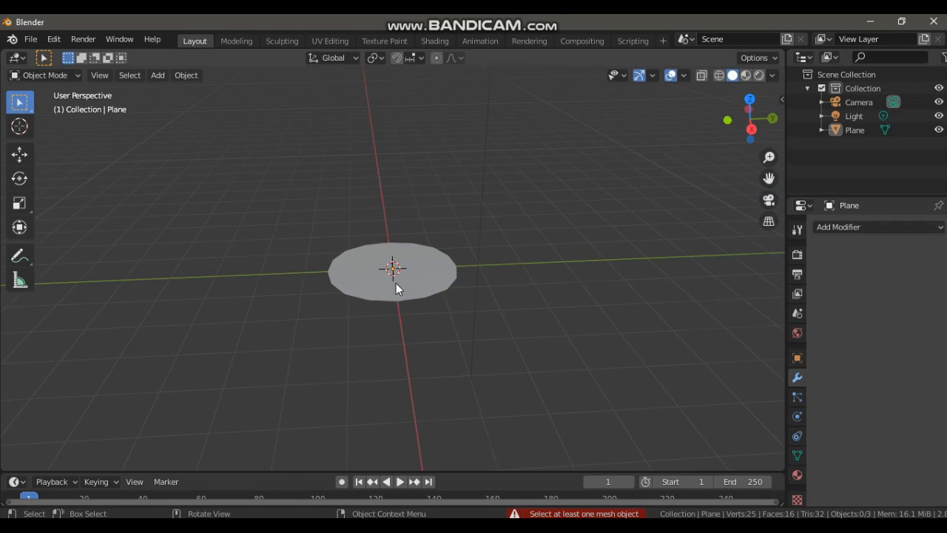
{"action": "left_click", "coordinate": [396, 282]}
{"action": "left_click", "coordinate": [190, 77]}
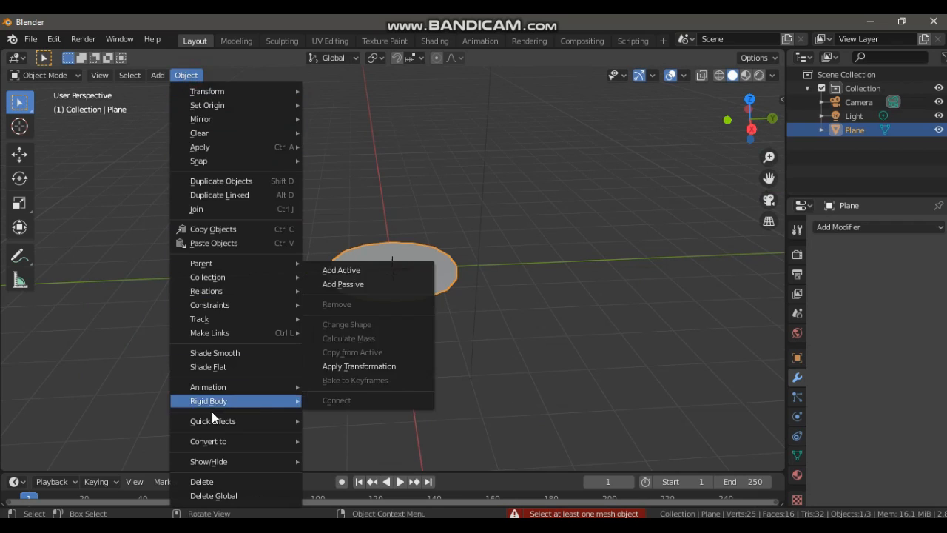
{"action": "mouse_move", "coordinate": [213, 419]}
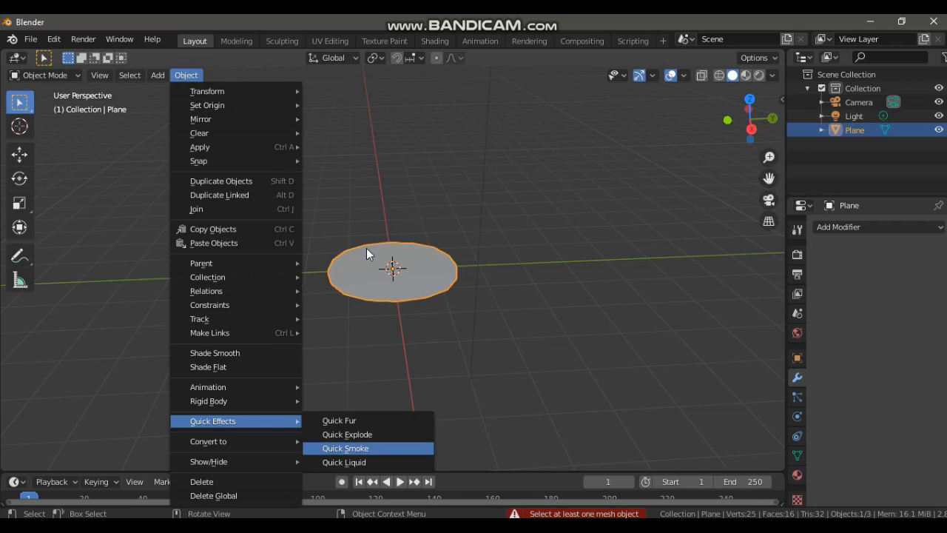
{"action": "middle_click_drag", "start_coordinate": [417, 204], "coordinate": [473, 185]}
Step: Select the disc emitter and set its fluid Flow Type to Fire in the physics settings
{"action": "left_click", "coordinate": [419, 280]}
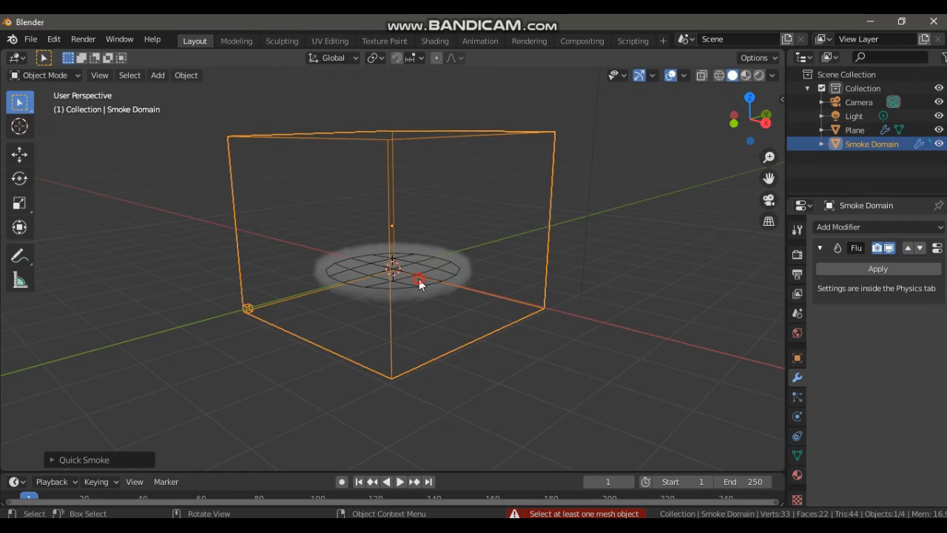
{"action": "left_click", "coordinate": [798, 415]}
{"action": "left_click", "coordinate": [888, 398]}
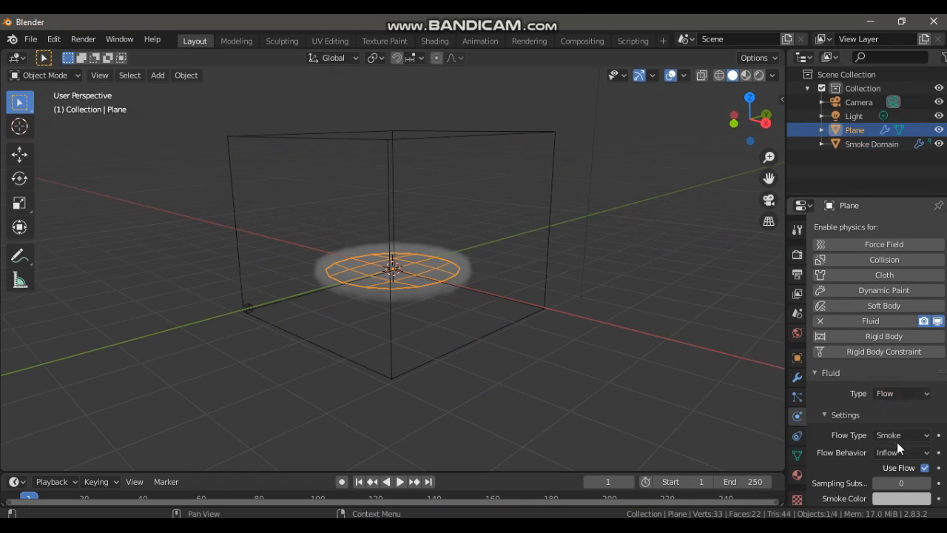
{"action": "left_click", "coordinate": [897, 435]}
{"action": "left_click", "coordinate": [894, 390]}
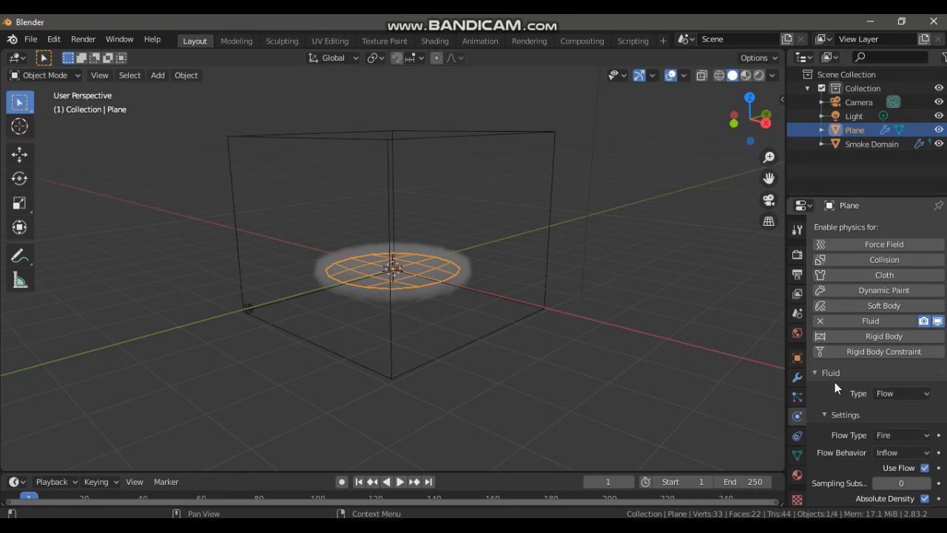
{"action": "scroll", "coordinate": [890, 410], "scroll_direction": "down", "scroll_amount": 5}
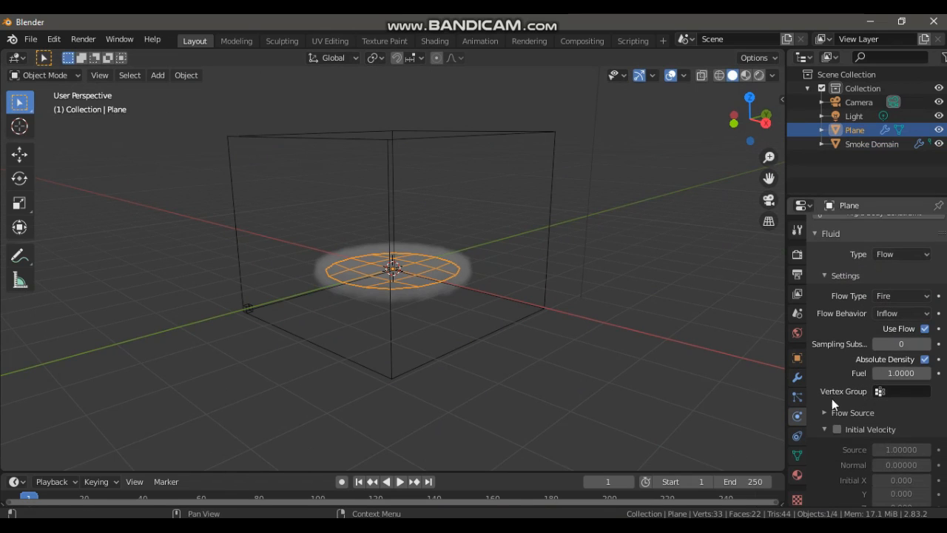
{"action": "scroll", "coordinate": [469, 266], "scroll_direction": "down", "scroll_amount": 3}
{"action": "scroll", "coordinate": [469, 265], "scroll_direction": "up", "scroll_amount": 5}
{"action": "scroll", "coordinate": [470, 266], "scroll_direction": "up", "scroll_amount": 2}
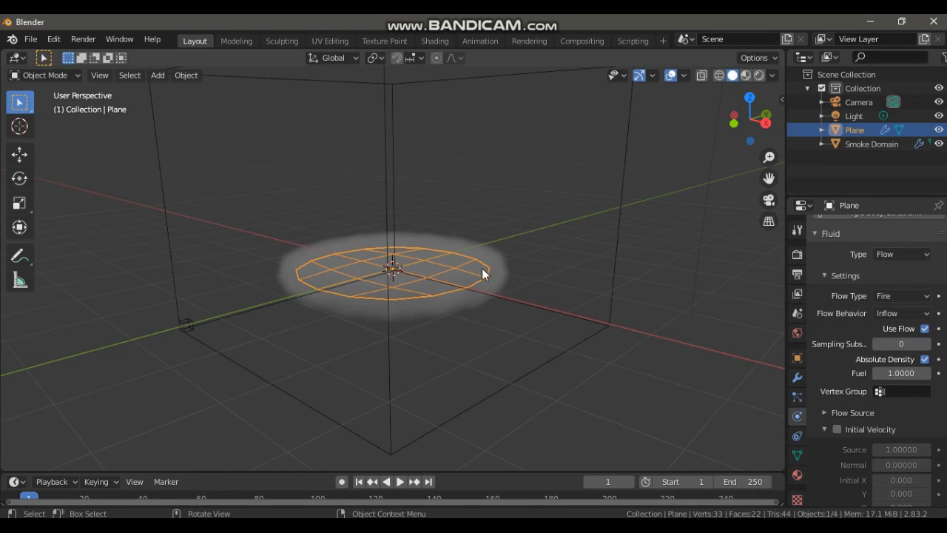
Step: Select the Smoke Domain, preview a few frames of the fire simulation and return to the first frame
{"action": "left_click", "coordinate": [613, 265]}
{"action": "scroll", "coordinate": [851, 371], "scroll_direction": "down", "scroll_amount": 10}
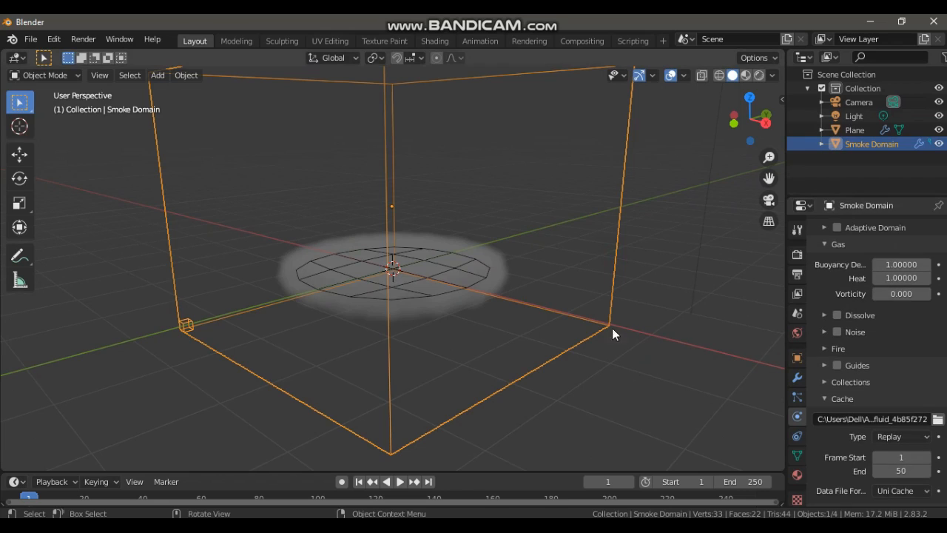
{"action": "key", "text": "space"}
{"action": "key", "text": "space"}
{"action": "left_click", "coordinate": [359, 484]}
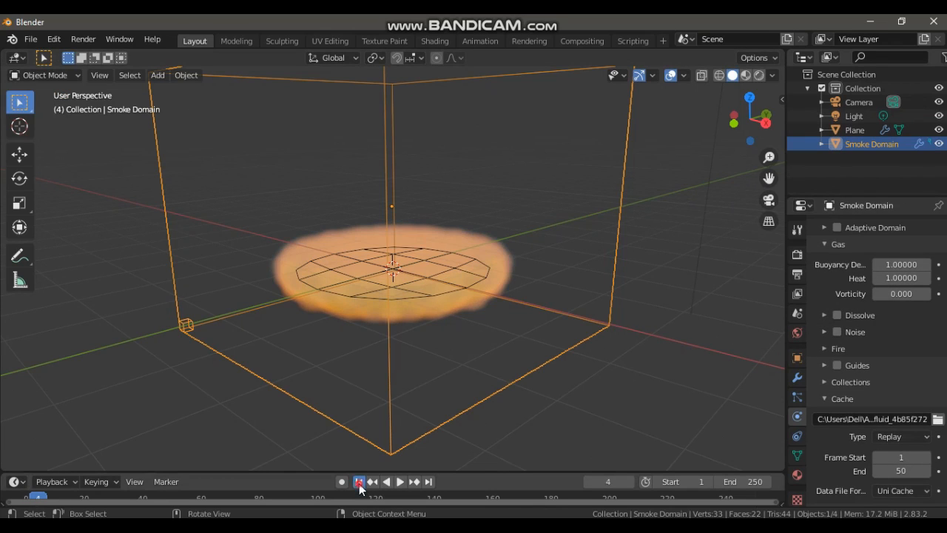
Step: Set the Smoke Domain's cache end frame to 80
{"action": "left_click", "coordinate": [901, 471]}
{"action": "type", "text": "8"}
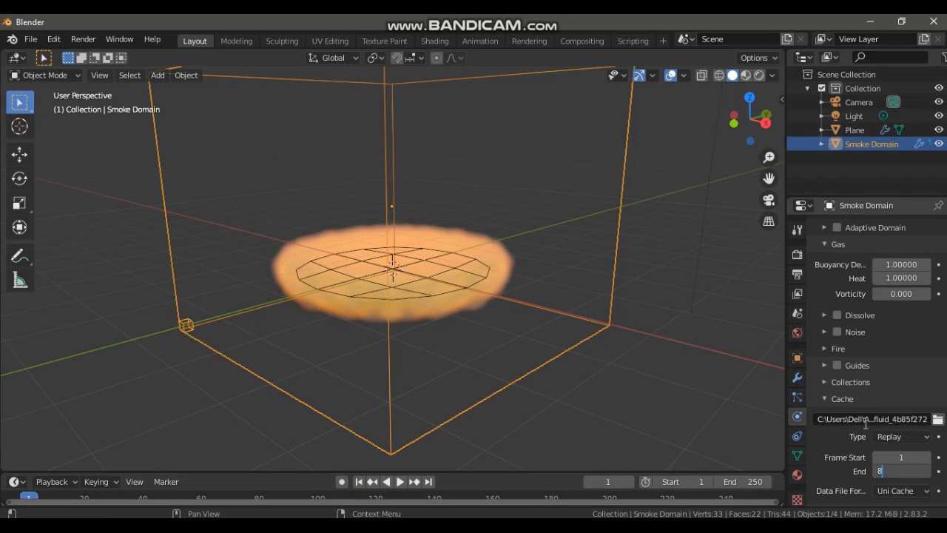
{"action": "type", "text": "0"}
{"action": "key", "text": "Return"}
Step: Enable Noise in the Smoke Domain's fluid settings
{"action": "scroll", "coordinate": [920, 395], "scroll_direction": "up", "scroll_amount": 9}
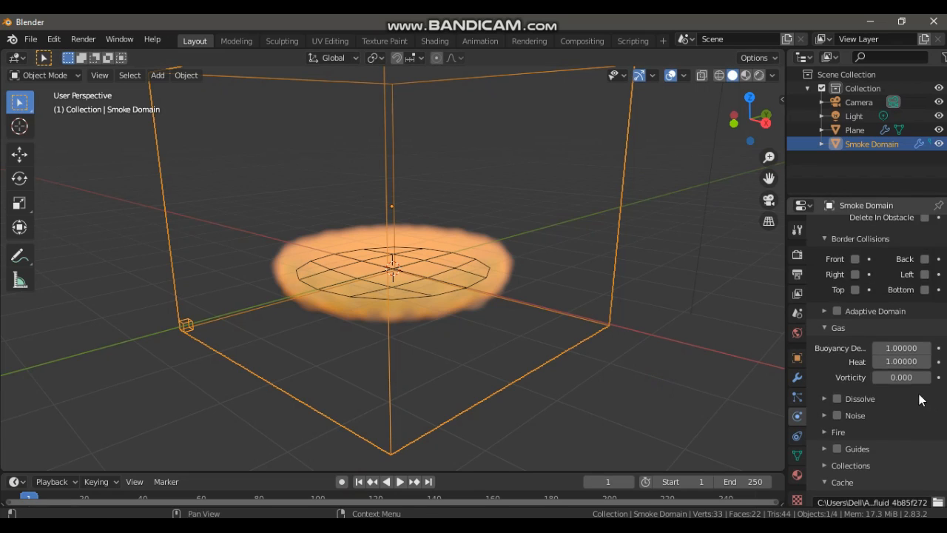
{"action": "scroll", "coordinate": [915, 400], "scroll_direction": "down", "scroll_amount": 5}
{"action": "scroll", "coordinate": [911, 403], "scroll_direction": "down", "scroll_amount": 3}
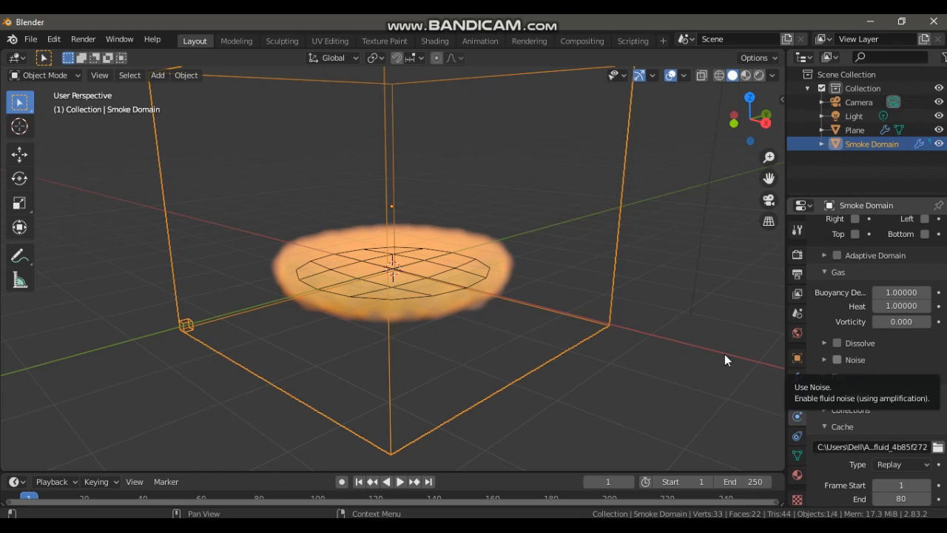
{"action": "left_click", "coordinate": [837, 360]}
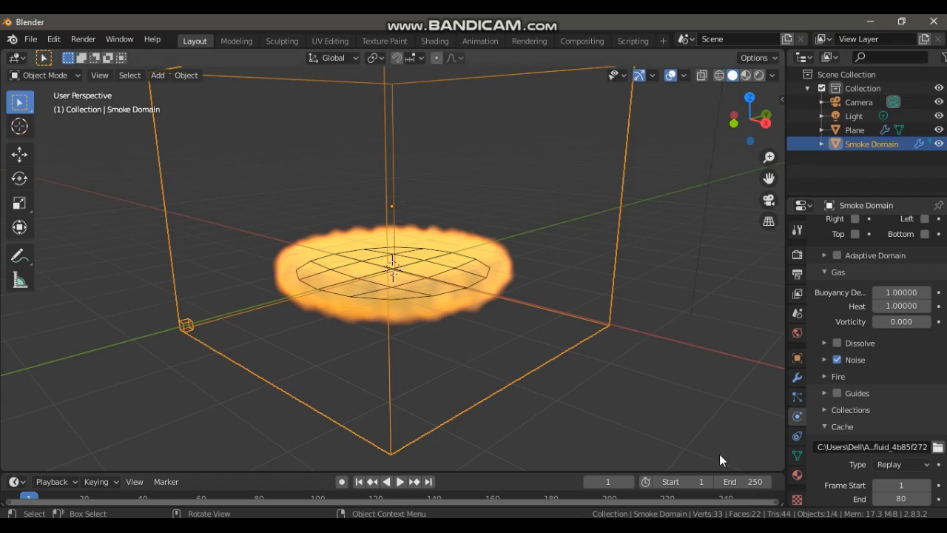
Step: Set the scene's animation end frame to 100
{"action": "left_click", "coordinate": [746, 478]}
{"action": "type", "text": "1"}
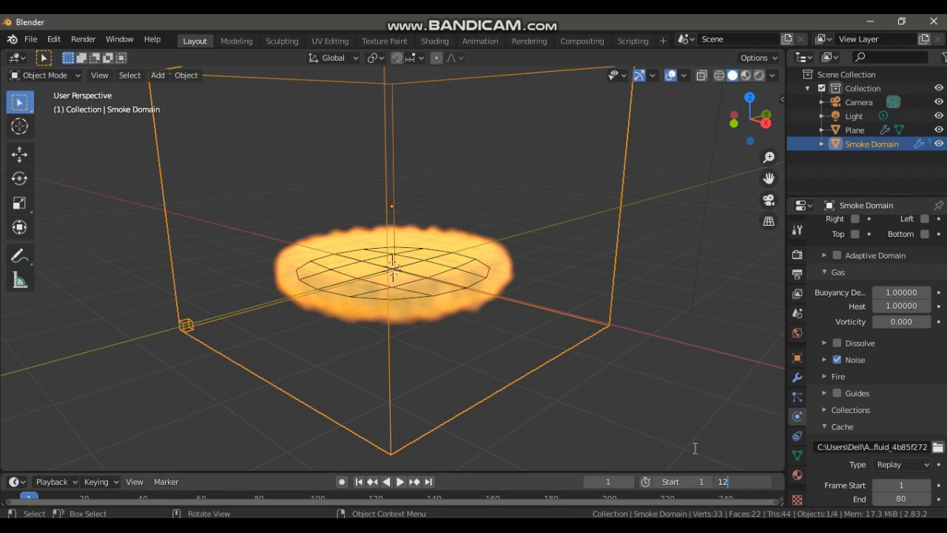
{"action": "type", "text": "00"}
{"action": "key", "text": "Return"}
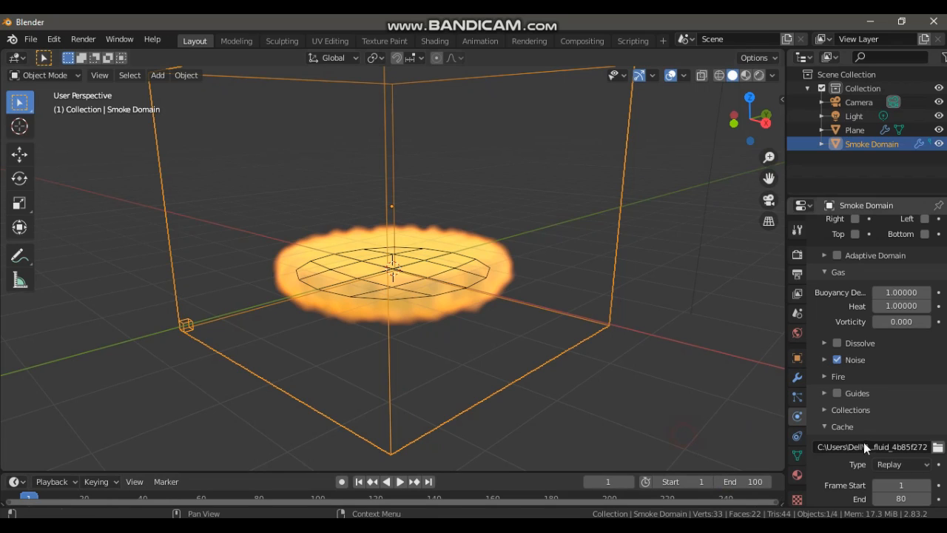
Step: Change the Smoke Domain's cache type to Final and bake the whole simulation
{"action": "scroll", "coordinate": [863, 442], "scroll_direction": "down", "scroll_amount": 2}
{"action": "left_click", "coordinate": [900, 408]}
{"action": "left_click", "coordinate": [882, 455]}
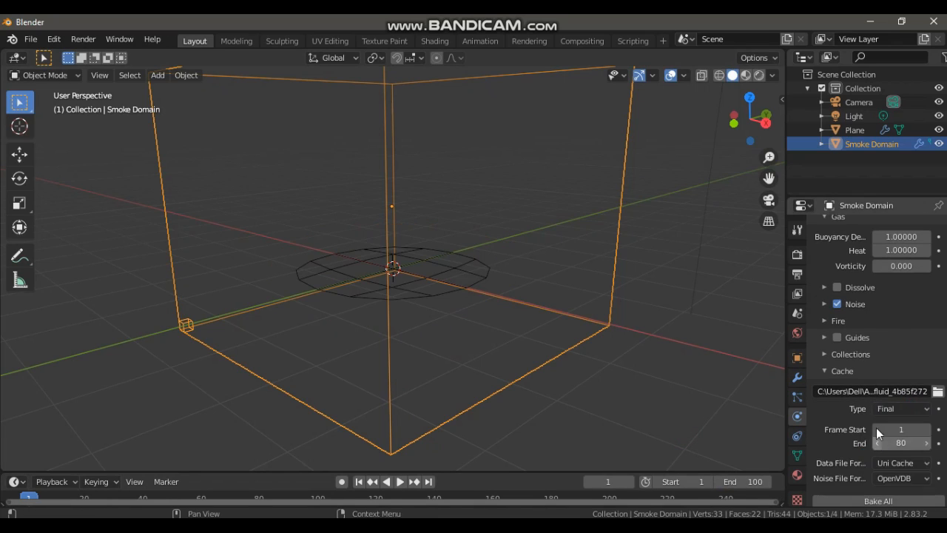
{"action": "left_click", "coordinate": [887, 502]}
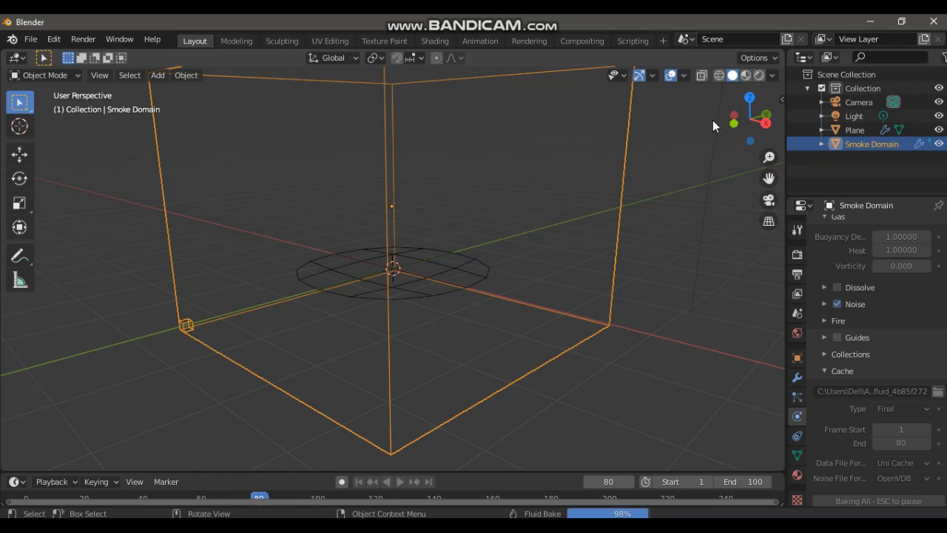
Step: Play back the baked fire simulation and watch how the flames fill the domain
{"action": "middle_click_drag", "start_coordinate": [512, 291], "coordinate": [439, 277]}
{"action": "scroll", "coordinate": [544, 288], "scroll_direction": "down", "scroll_amount": 3}
{"action": "key", "text": "space"}
{"action": "scroll", "coordinate": [443, 259], "scroll_direction": "up", "scroll_amount": 3}
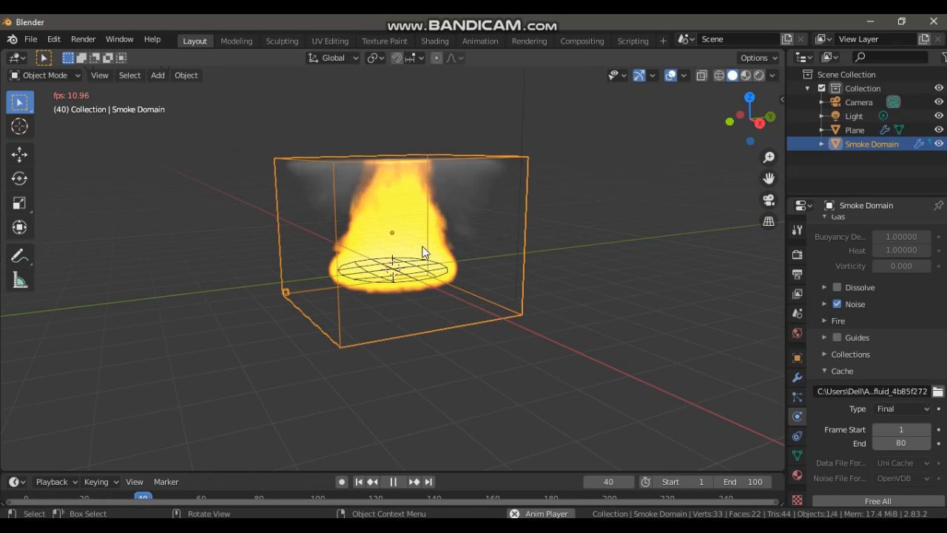
Step: Hide the viewport overlays during playback and watch the fire in the front view
{"action": "middle_click_drag", "start_coordinate": [473, 220], "coordinate": [533, 200]}
{"action": "left_click", "coordinate": [670, 76]}
{"action": "mouse_move", "coordinate": [529, 133]}
{"action": "middle_mouse_down"}
{"action": "mouse_move", "coordinate": [485, 167]}
{"action": "mouse_move", "coordinate": [512, 128]}
{"action": "middle_mouse_up"}
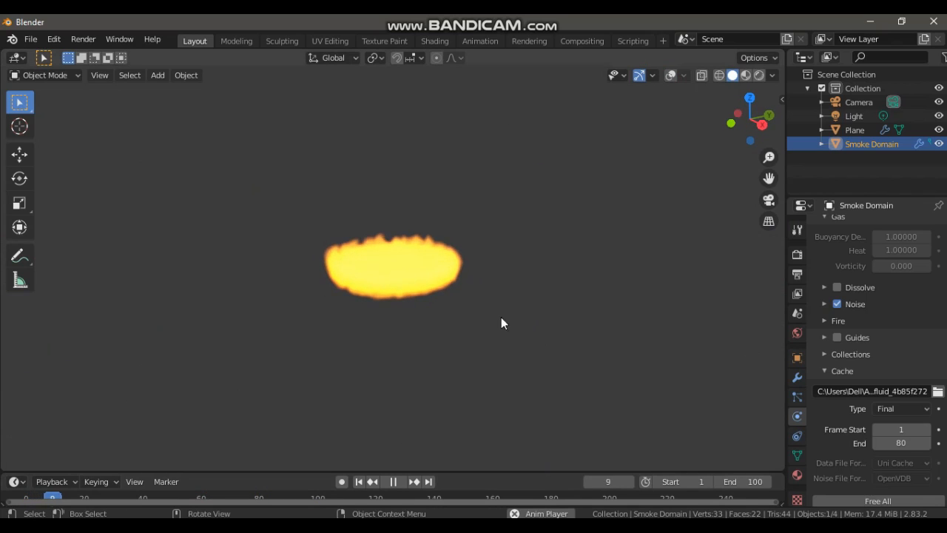
{"action": "key", "text": "KP_1"}
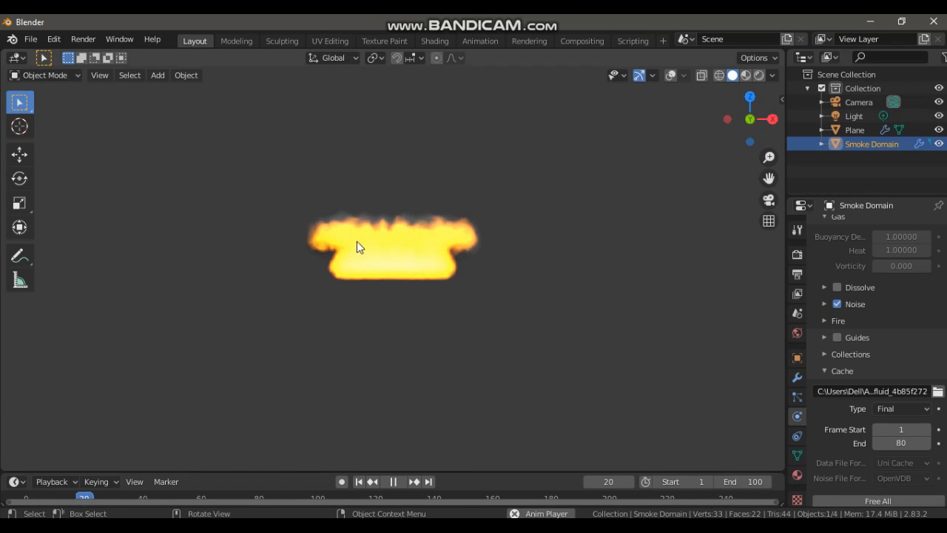
Step: Pause the playback, inspect the flames up close from several angles and play a few more frames
{"action": "key", "text": "space"}
{"action": "middle_click_drag", "start_coordinate": [383, 241], "coordinate": [356, 254]}
{"action": "scroll", "coordinate": [382, 251], "scroll_direction": "up", "scroll_amount": 5}
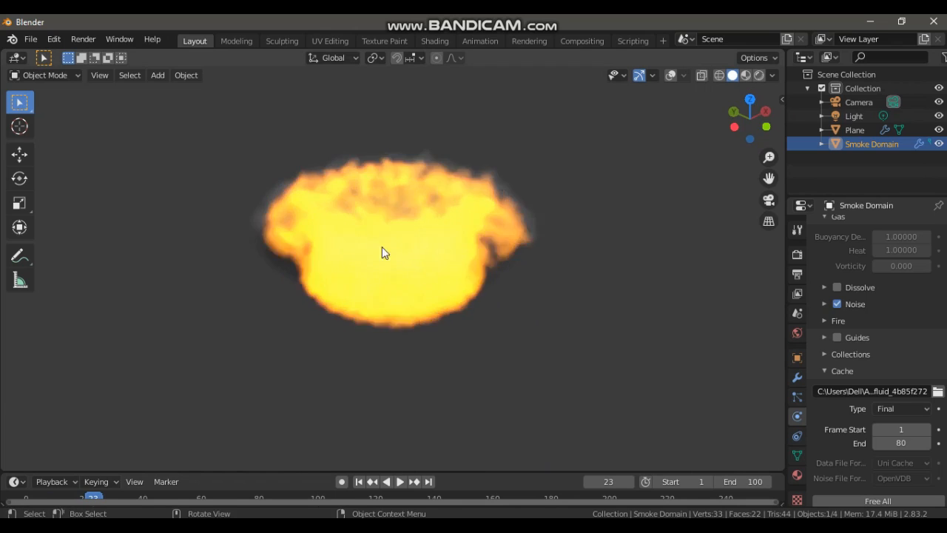
{"action": "middle_click_drag", "start_coordinate": [496, 189], "coordinate": [548, 250]}
{"action": "scroll", "coordinate": [590, 249], "scroll_direction": "down", "scroll_amount": 2}
{"action": "key", "text": "space"}
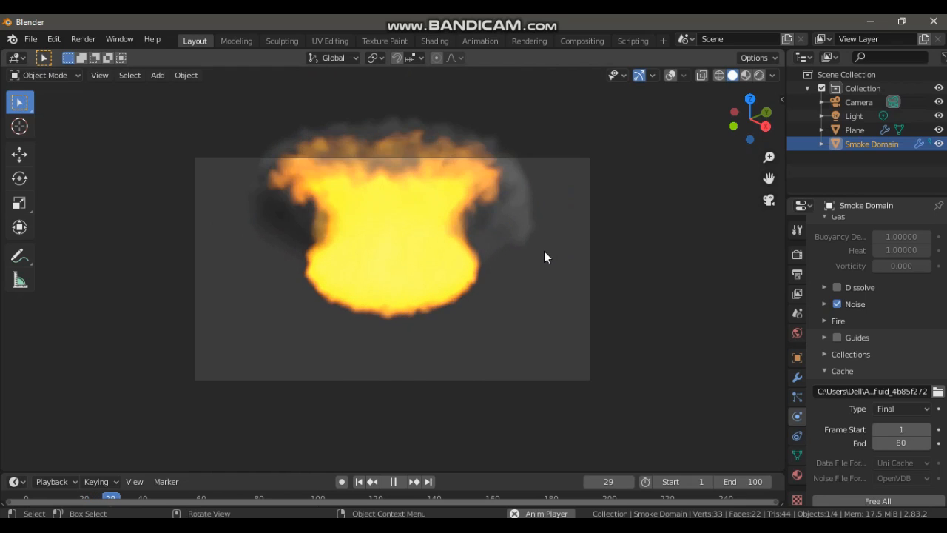
{"action": "middle_click_drag", "start_coordinate": [544, 251], "coordinate": [632, 250]}
{"action": "key", "text": "space"}
Step: Show the viewport overlays to compare the paused fire with its domain box, and hide them again
{"action": "left_click", "coordinate": [671, 75]}
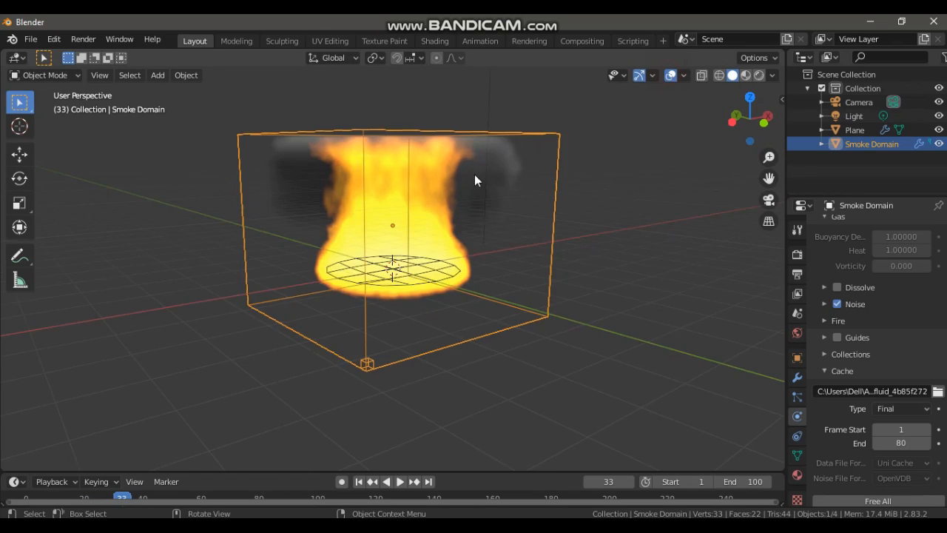
{"action": "middle_click_drag", "start_coordinate": [474, 174], "coordinate": [496, 201]}
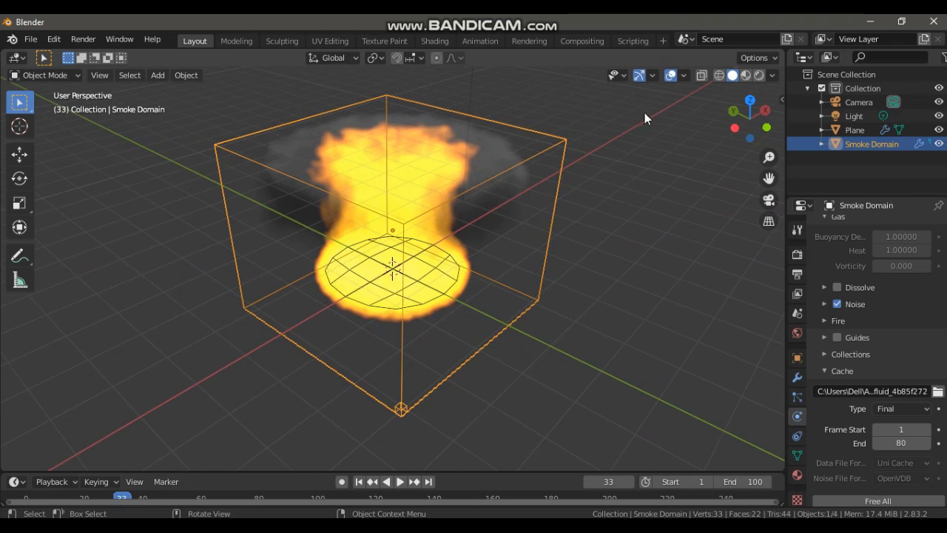
{"action": "left_click", "coordinate": [671, 75]}
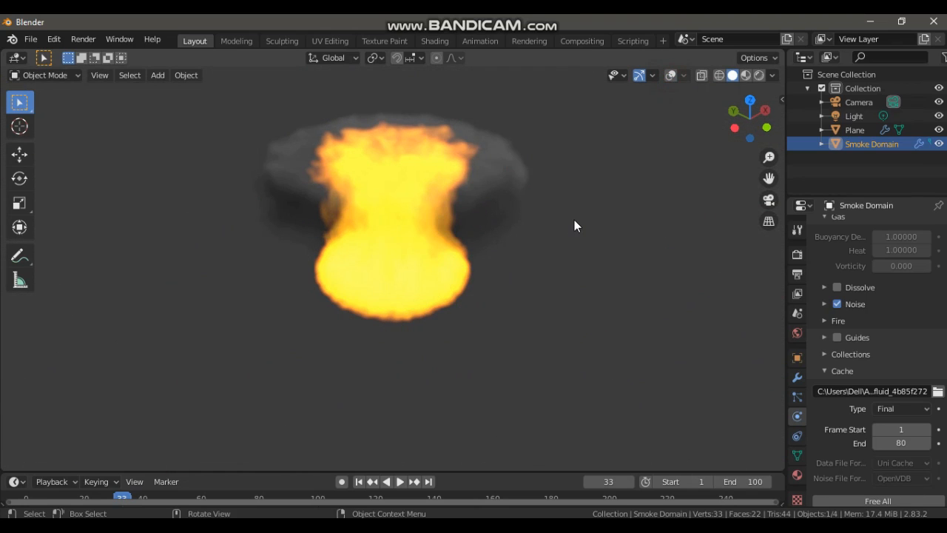
{"action": "key", "text": "o"}
{"action": "middle_click_drag", "start_coordinate": [574, 220], "coordinate": [610, 173]}
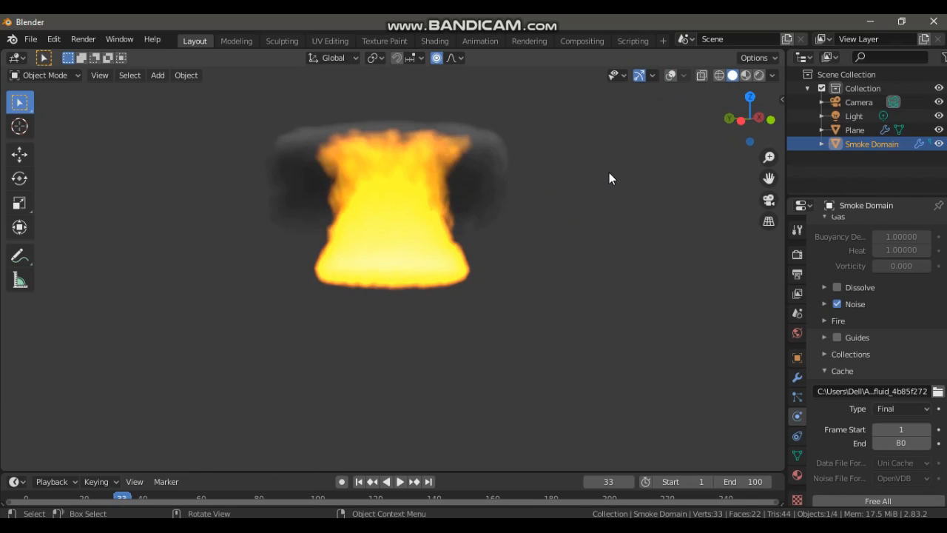
Step: Resume the playback and check the fire from the front and in perspective, both with and without overlays
{"action": "key", "text": "space"}
{"action": "left_click", "coordinate": [671, 75]}
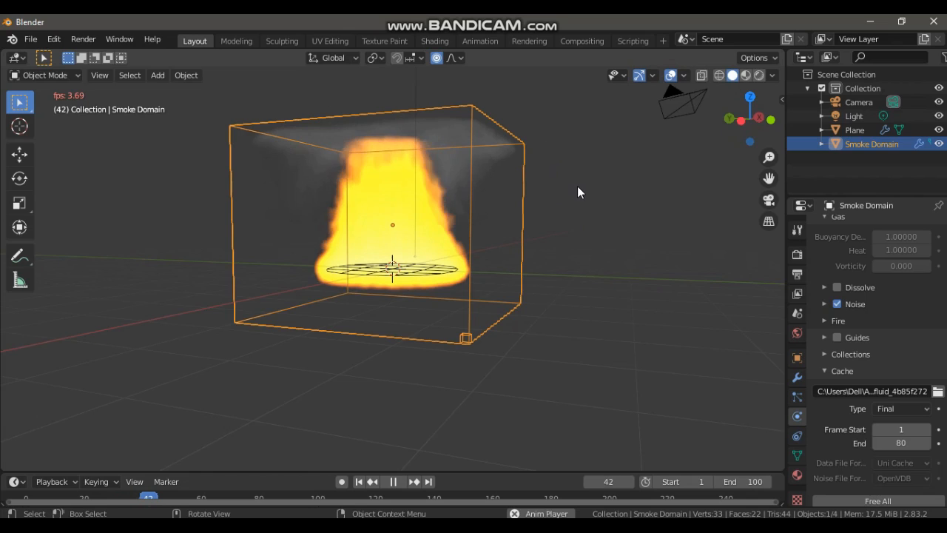
{"action": "key", "text": "KP_1"}
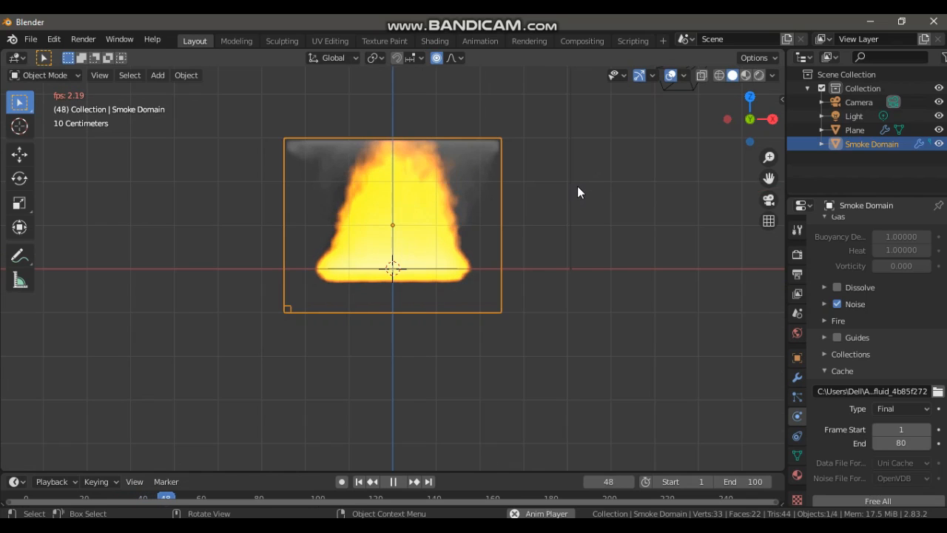
{"action": "middle_click_drag", "start_coordinate": [595, 201], "coordinate": [681, 256]}
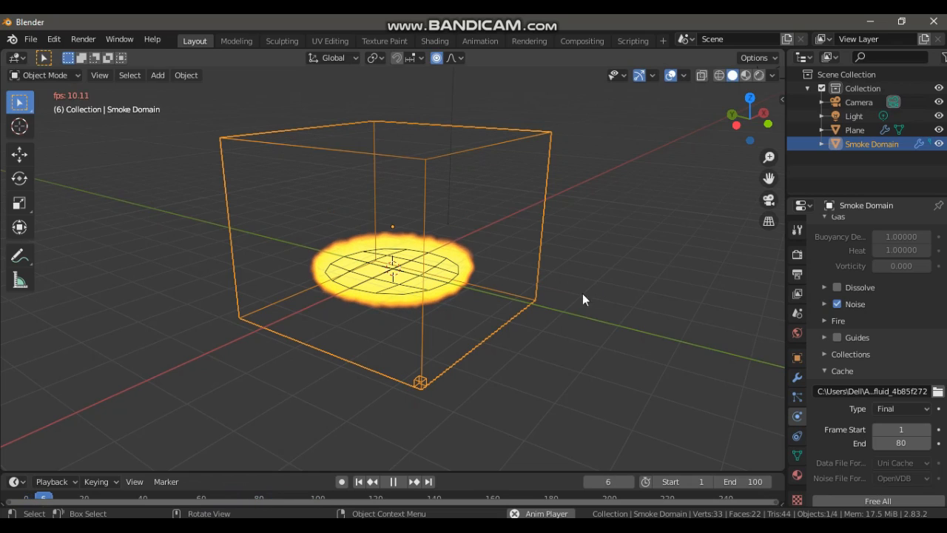
{"action": "left_click", "coordinate": [670, 75]}
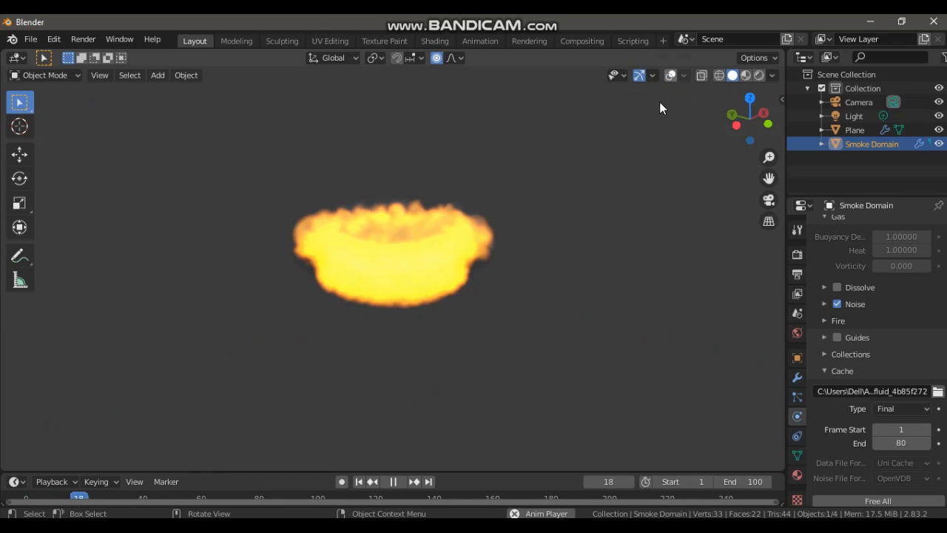